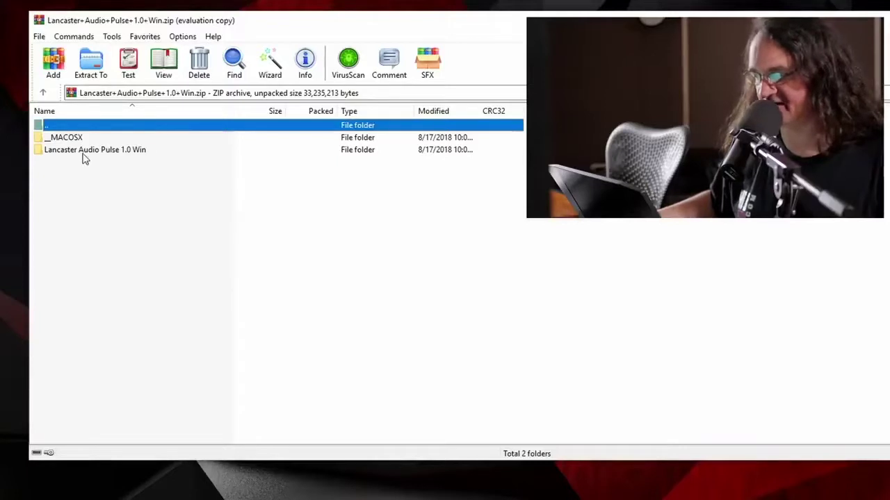
Open the Lancaster Audio Pulse 1.0 Win folder in the archive and select its x64 folder.
{"action": "double_click", "coordinate": [82, 151]}
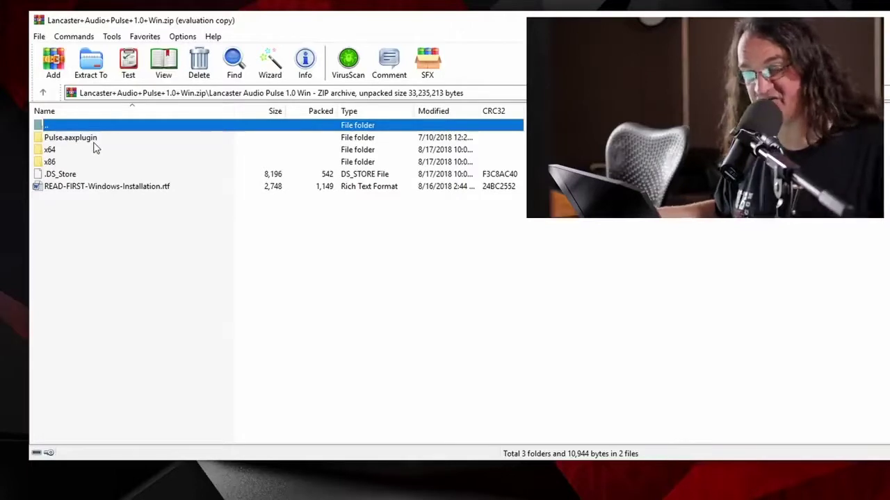
{"action": "left_click", "coordinate": [66, 154]}
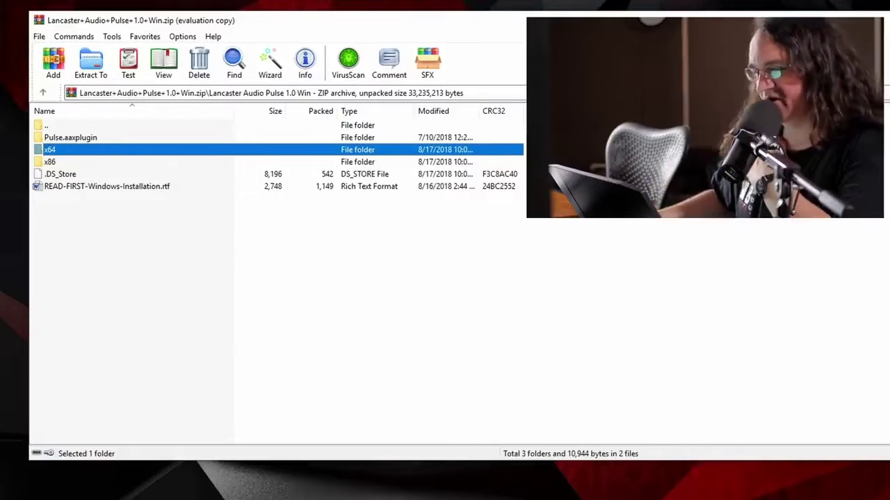
Open C:\Program Files\VSTPlugIns in a File Explorer window.
{"action": "key", "text": "super+e"}
{"action": "left_click", "coordinate": [536, 376]}
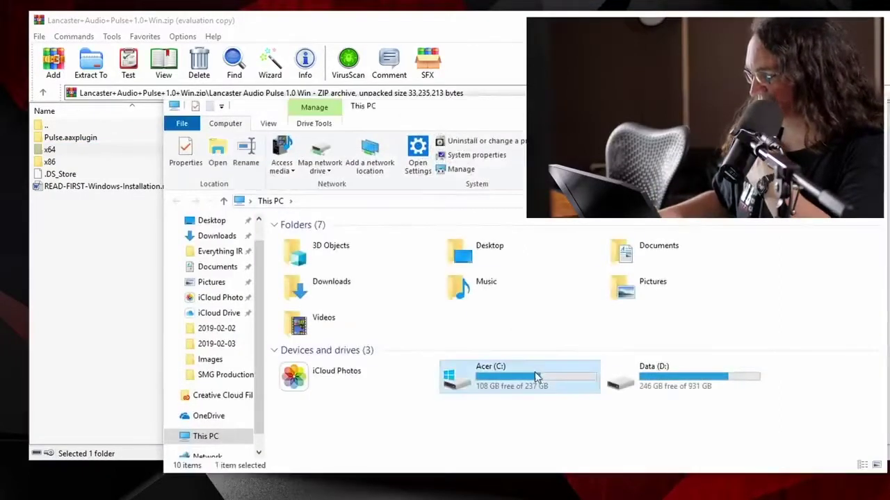
{"action": "double_click", "coordinate": [535, 376]}
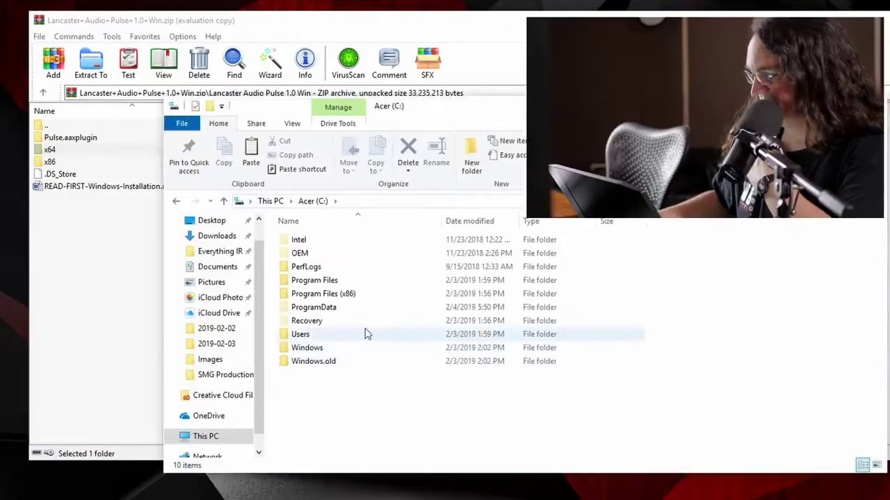
{"action": "double_click", "coordinate": [339, 281]}
{"action": "scroll", "coordinate": [415, 334], "scroll_direction": "down", "scroll_amount": 8}
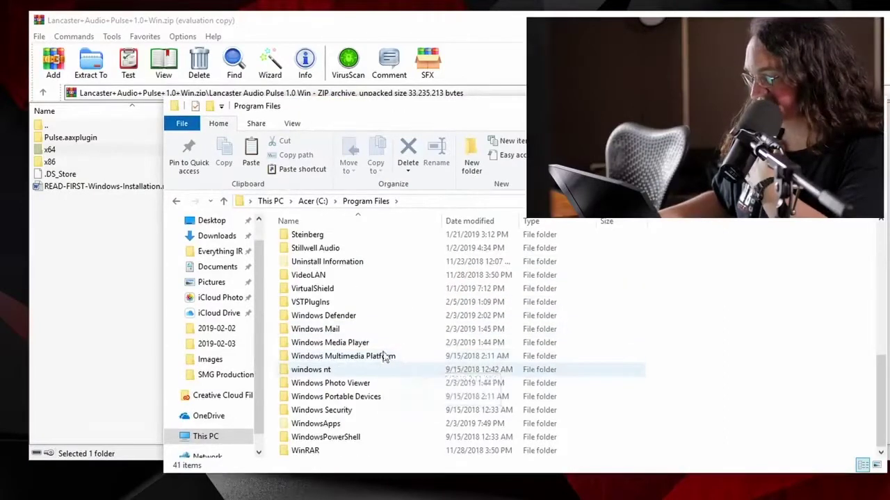
{"action": "double_click", "coordinate": [316, 302]}
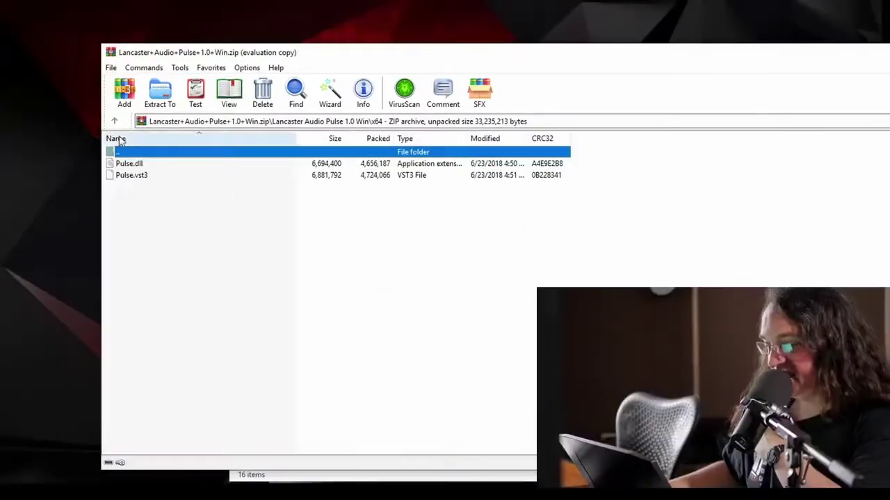
Copy Pulse.dll from the archive's x64 folder into VSTPlugIns with administrator permission.
{"action": "left_click", "coordinate": [114, 121]}
{"action": "double_click", "coordinate": [134, 180]}
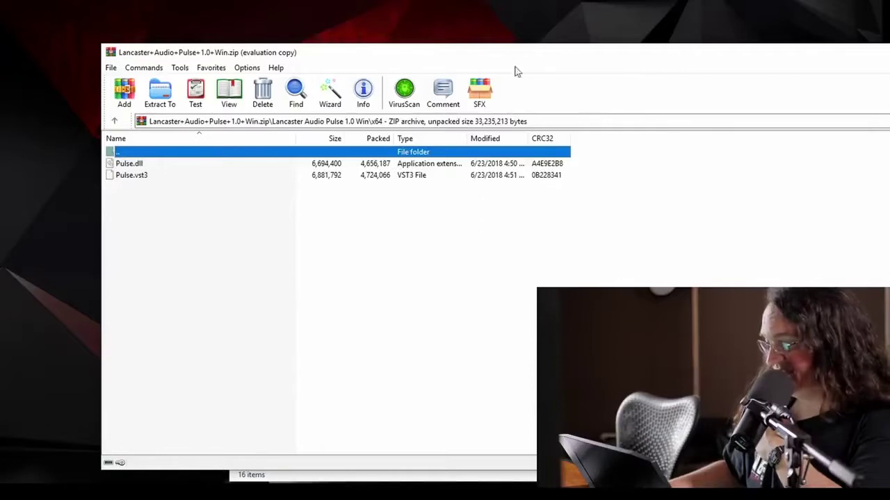
{"action": "left_click", "coordinate": [775, 238]}
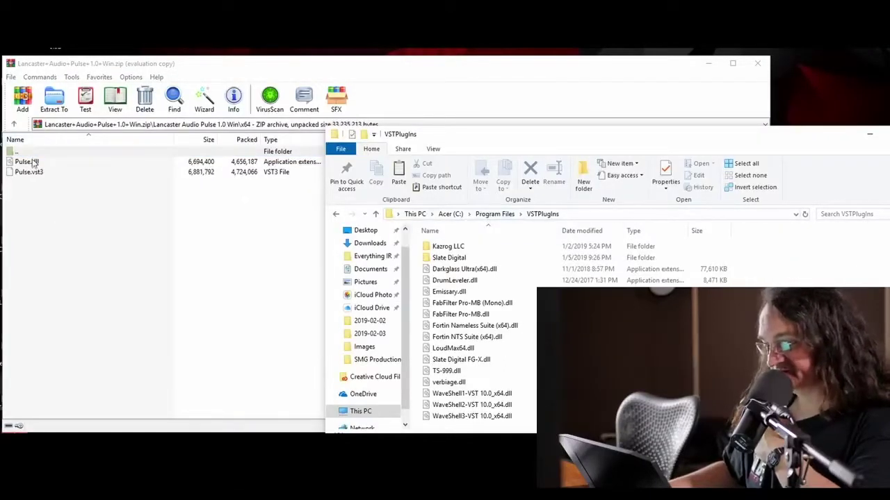
{"action": "left_click_drag", "start_coordinate": [34, 163], "coordinate": [827, 250]}
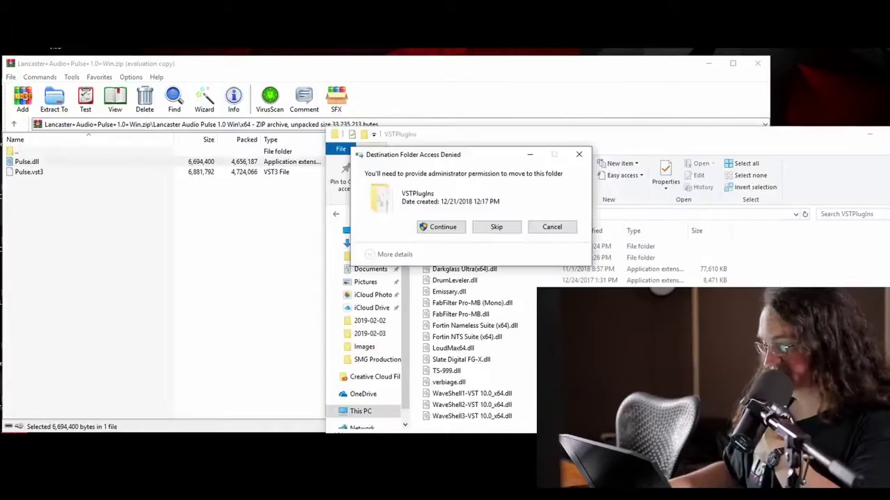
{"action": "left_click", "coordinate": [446, 230]}
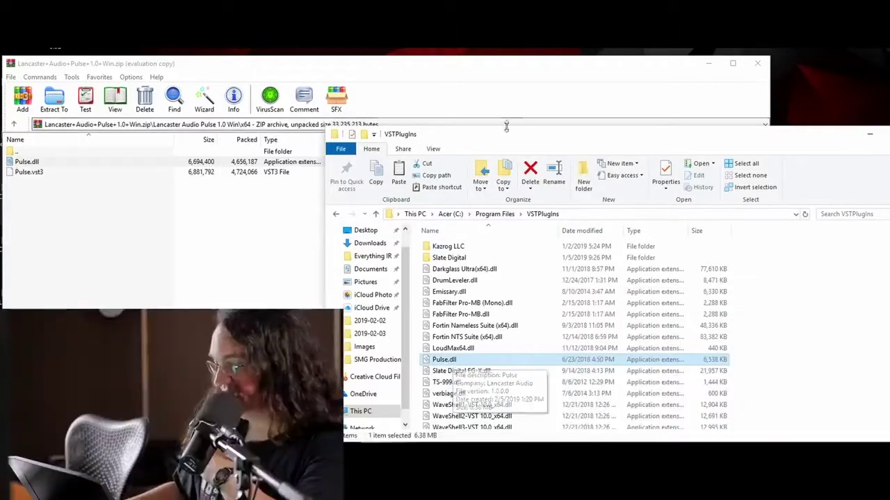
Navigate File Explorer to C:\Program Files\Common Files\VST3.
{"action": "left_click", "coordinate": [494, 215]}
{"action": "scroll", "coordinate": [556, 320], "scroll_direction": "down", "scroll_amount": 4}
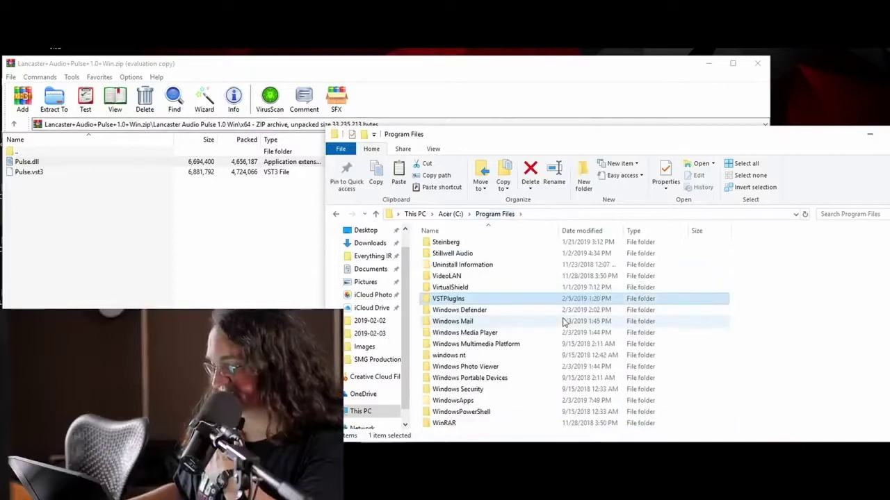
{"action": "scroll", "coordinate": [507, 294], "scroll_direction": "up", "scroll_amount": 5}
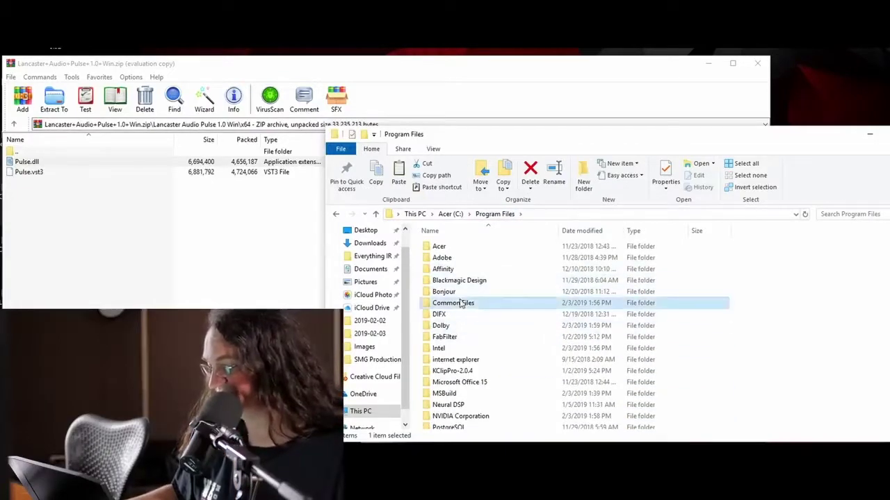
{"action": "double_click", "coordinate": [456, 303]}
{"action": "double_click", "coordinate": [449, 360]}
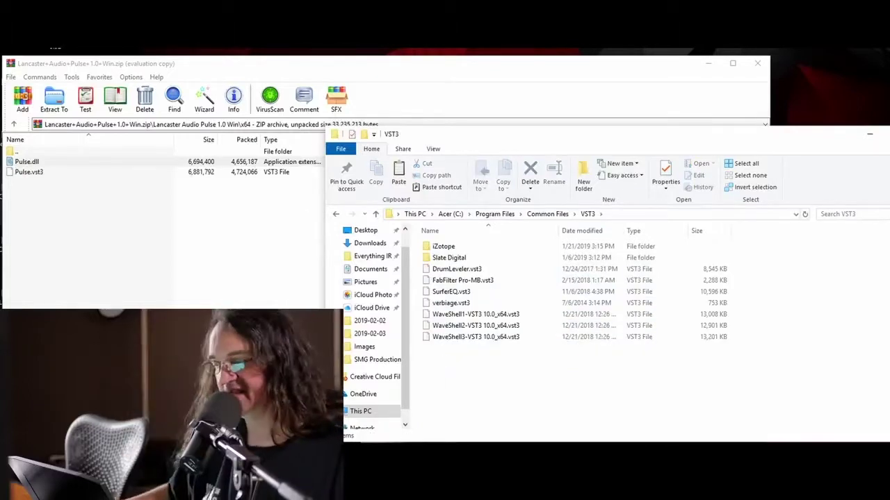
Copy Pulse.vst3 from the archive into the VST3 folder with administrator permission.
{"action": "left_click_drag", "start_coordinate": [30, 172], "coordinate": [214, 253]}
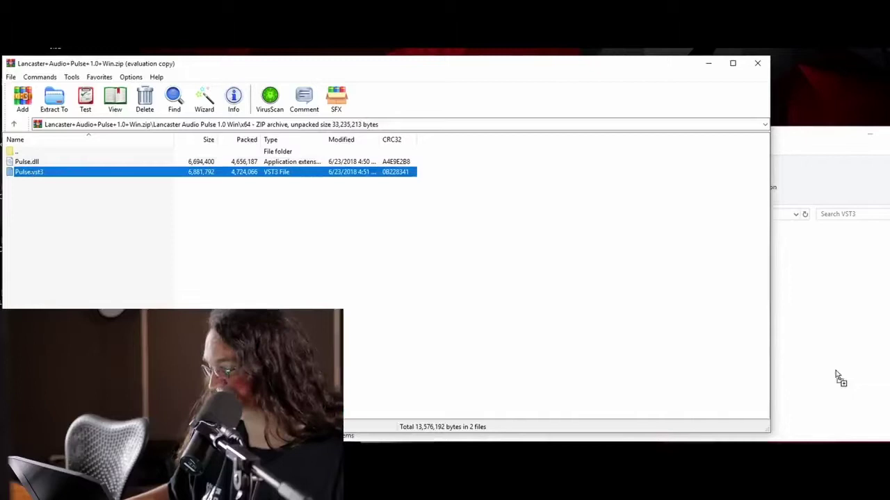
{"action": "left_click_drag", "start_coordinate": [838, 378], "coordinate": [804, 369]}
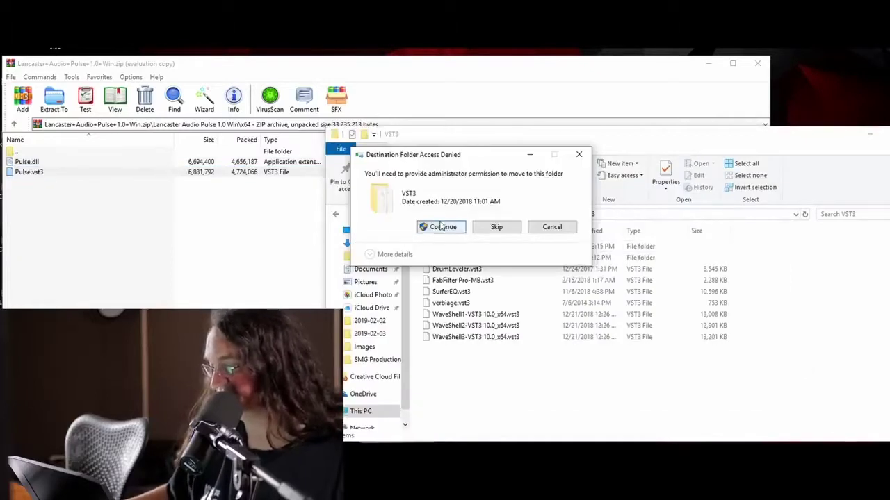
{"action": "left_click", "coordinate": [440, 226]}
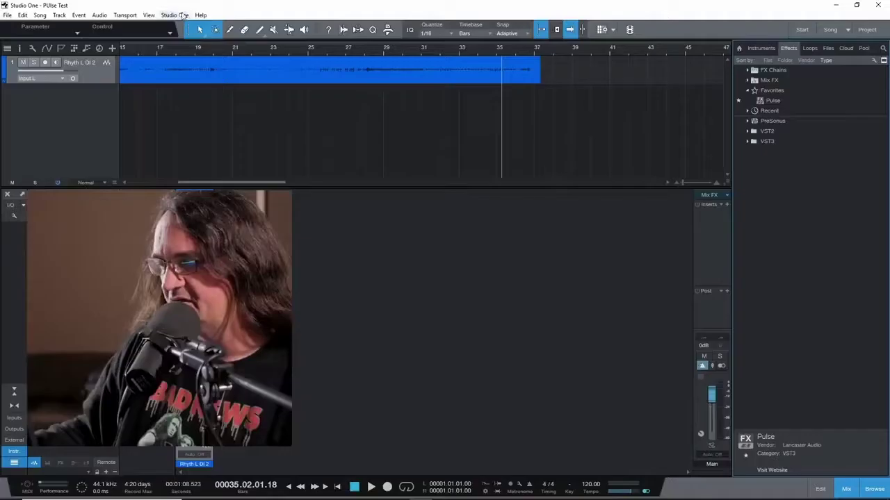
Confirm Studio One's VST plug-in locations include Program Files\Vstplugins and Common Files\VST3.
{"action": "left_click", "coordinate": [182, 15]}
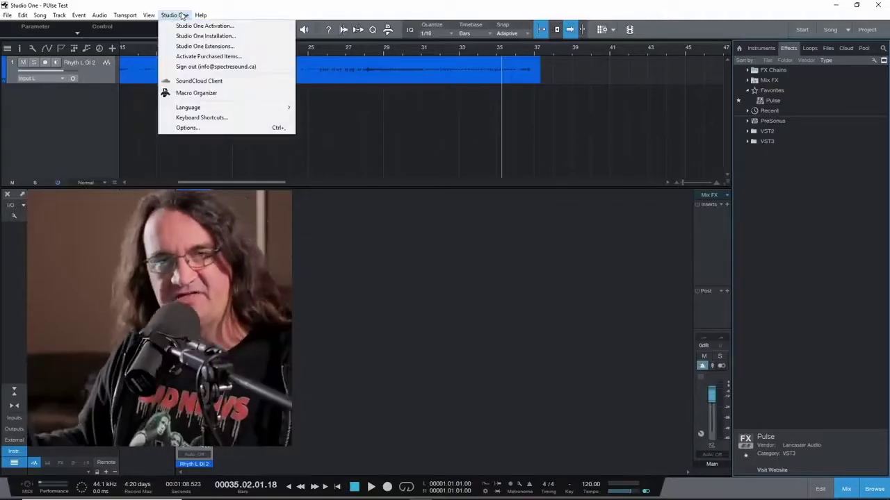
{"action": "left_click", "coordinate": [188, 128]}
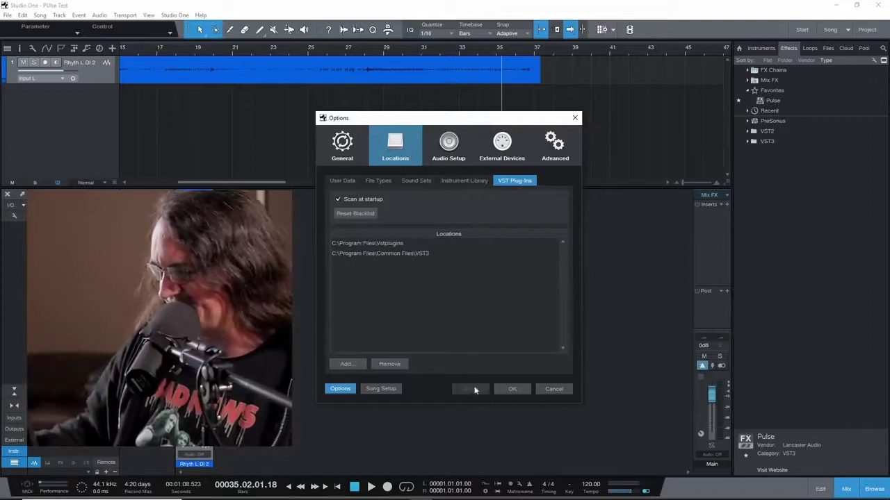
{"action": "left_click", "coordinate": [505, 391]}
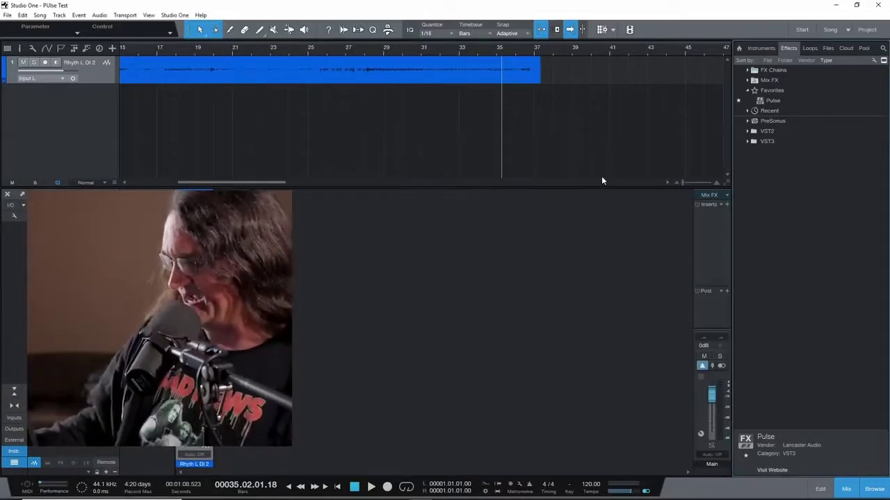
Expand the VST3 effects in the browser and select Pulse.
{"action": "left_click", "coordinate": [768, 143]}
{"action": "scroll", "coordinate": [848, 312], "scroll_direction": "down", "scroll_amount": 10}
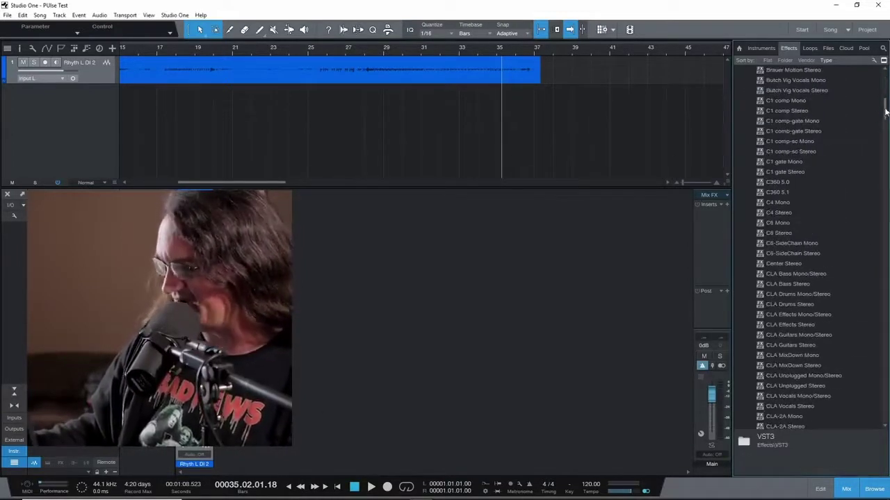
{"action": "left_click_drag", "start_coordinate": [886, 112], "coordinate": [873, 301]}
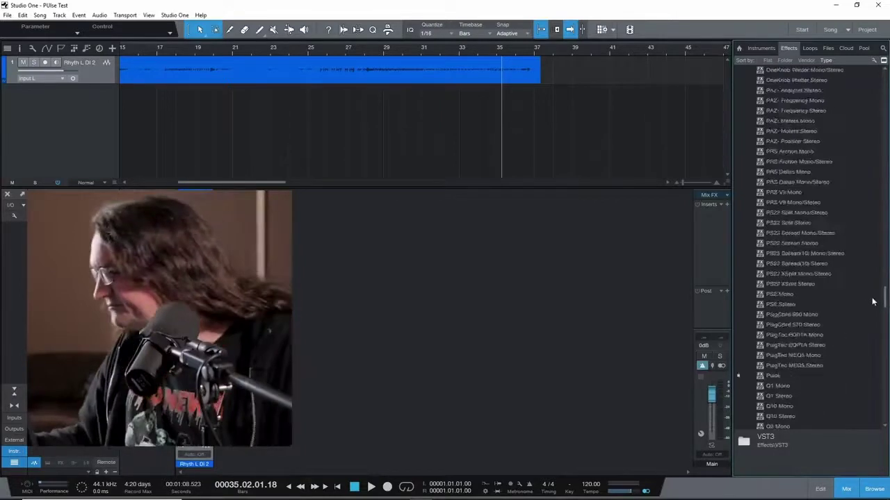
{"action": "scroll", "coordinate": [834, 292], "scroll_direction": "down", "scroll_amount": 5}
{"action": "left_click", "coordinate": [806, 212]}
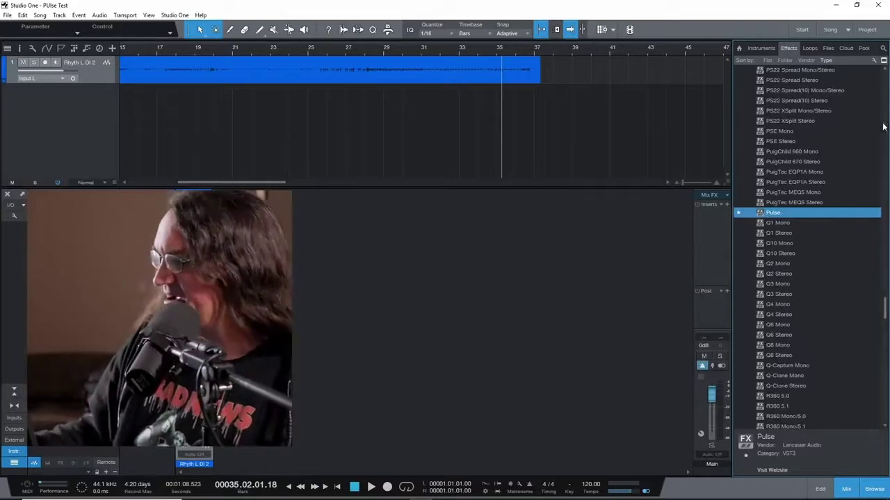
Select Pulse under the effect Favorites and rewind playback to about bar 25.
{"action": "left_click_drag", "start_coordinate": [887, 306], "coordinate": [858, 75]}
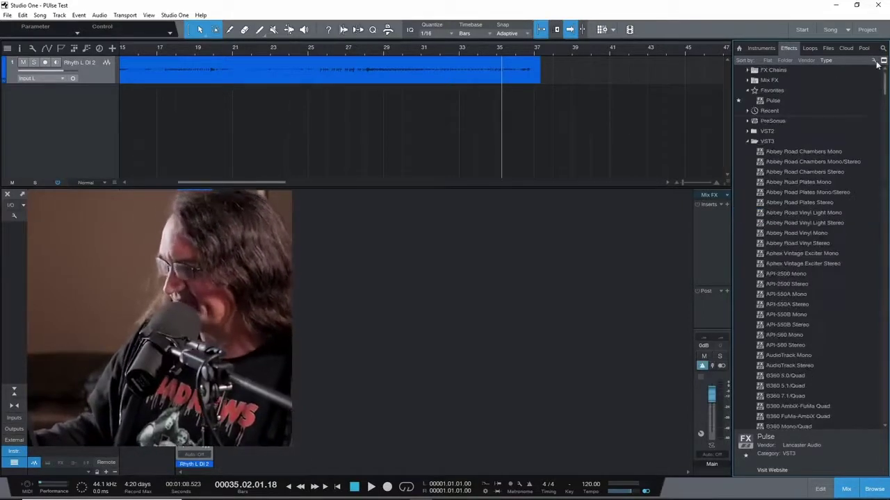
{"action": "left_click", "coordinate": [808, 101]}
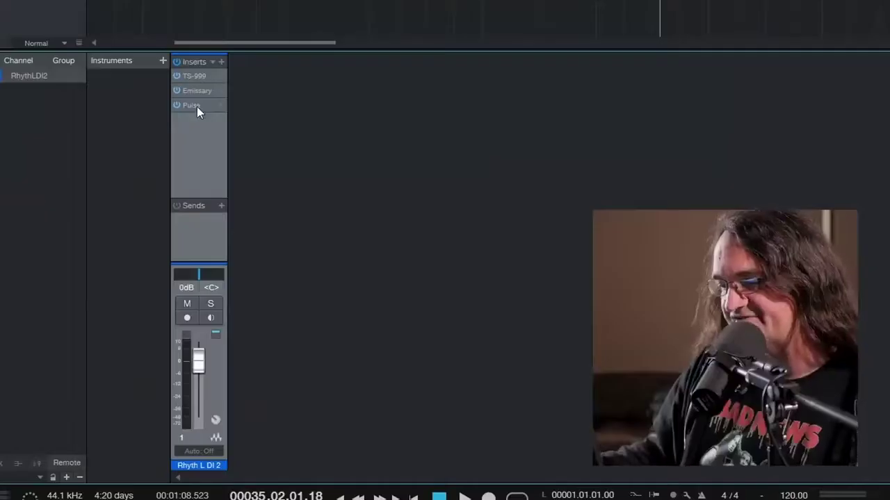
{"action": "key", "text": "space"}
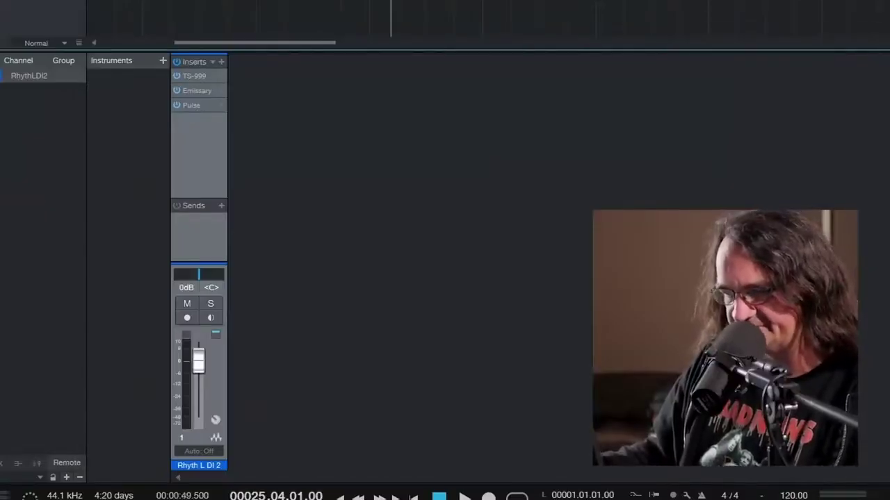
Open the Pulse window and browse the IR pack's revv cab Wav folder for a cabinet impulse.
{"action": "double_click", "coordinate": [188, 105]}
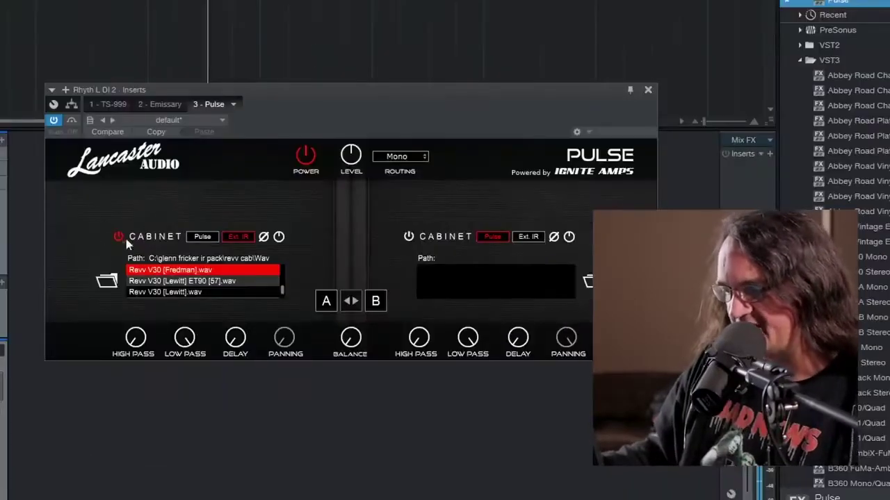
{"action": "left_click", "coordinate": [107, 280]}
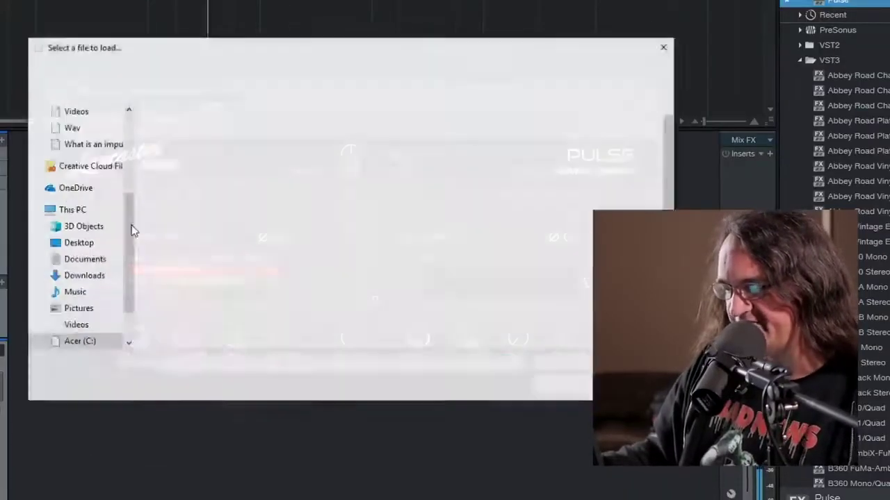
{"action": "left_click_drag", "start_coordinate": [119, 209], "coordinate": [128, 133]}
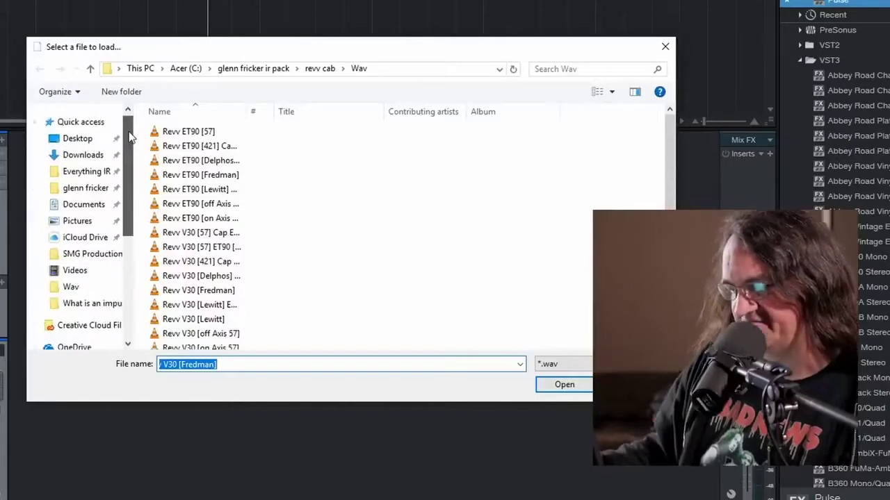
{"action": "left_click", "coordinate": [80, 191]}
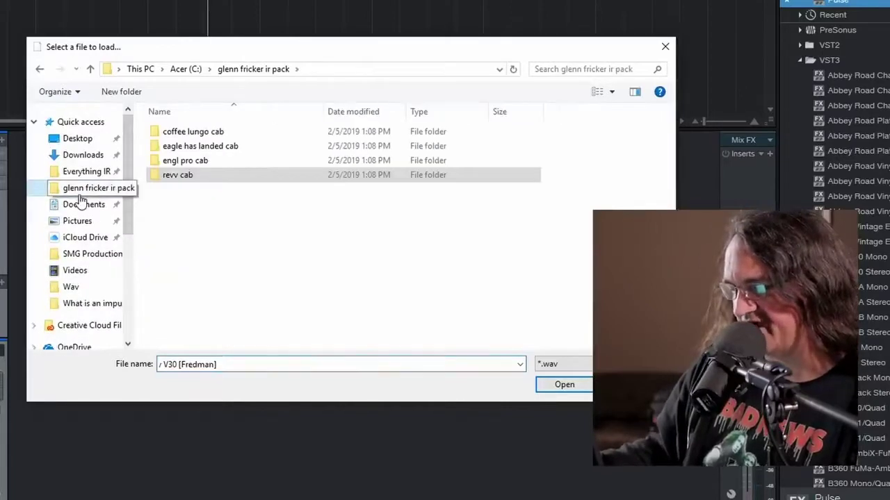
{"action": "double_click", "coordinate": [172, 178]}
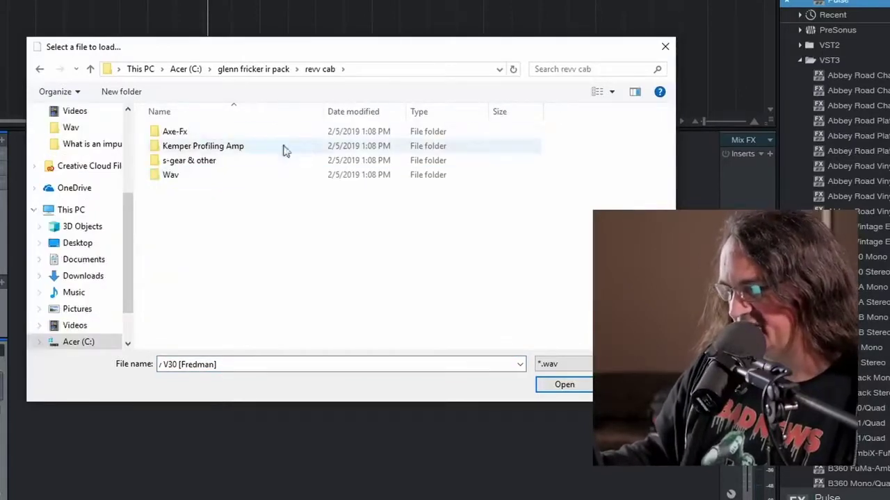
{"action": "double_click", "coordinate": [179, 173]}
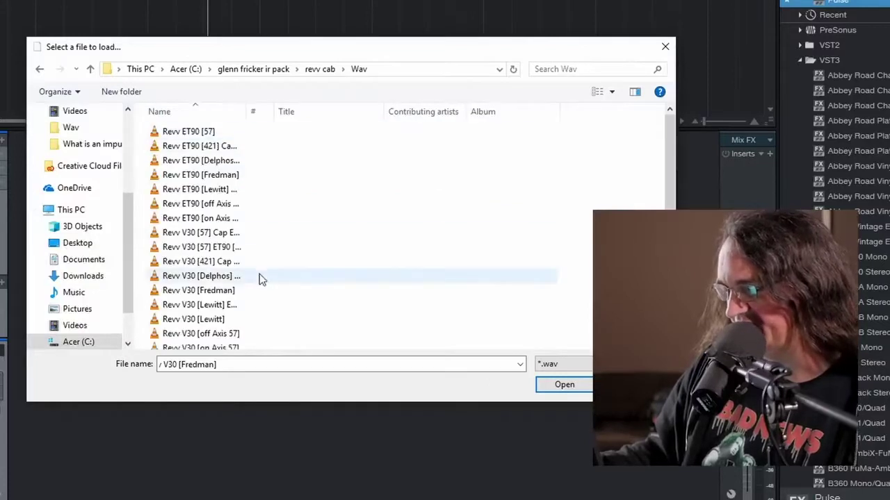
Load Engl [Fredman].wav from the engl pro cab Wav folder into Pulse's first cabinet.
{"action": "left_click", "coordinate": [319, 72]}
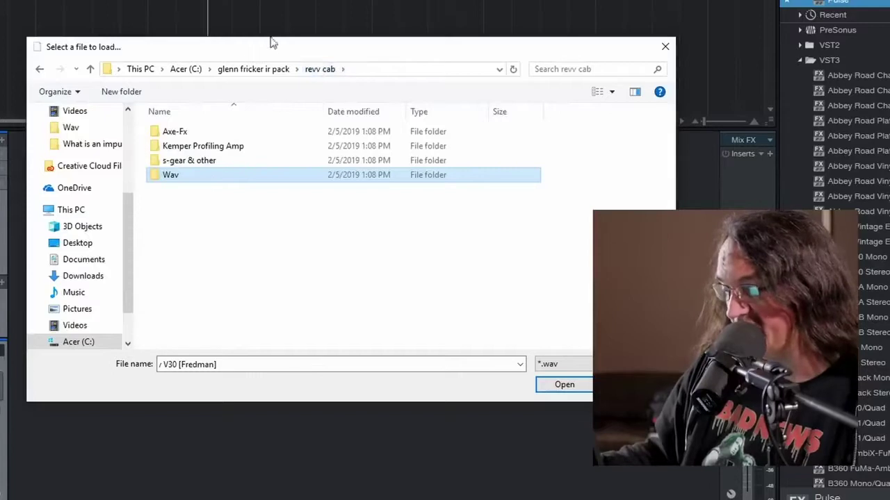
{"action": "left_click", "coordinate": [261, 72]}
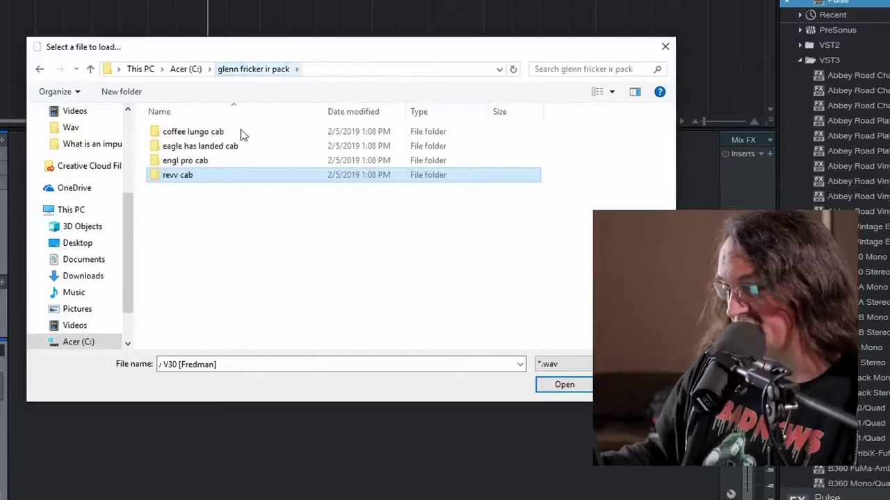
{"action": "double_click", "coordinate": [188, 158]}
{"action": "double_click", "coordinate": [176, 176]}
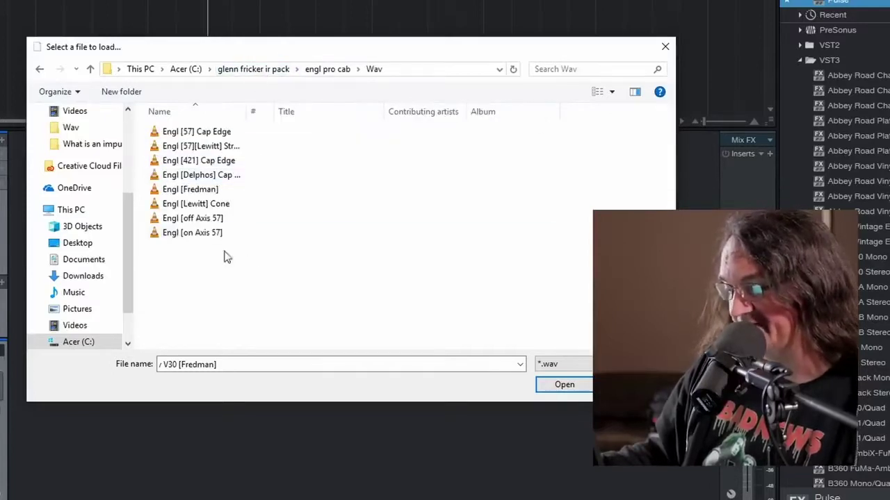
{"action": "double_click", "coordinate": [189, 189]}
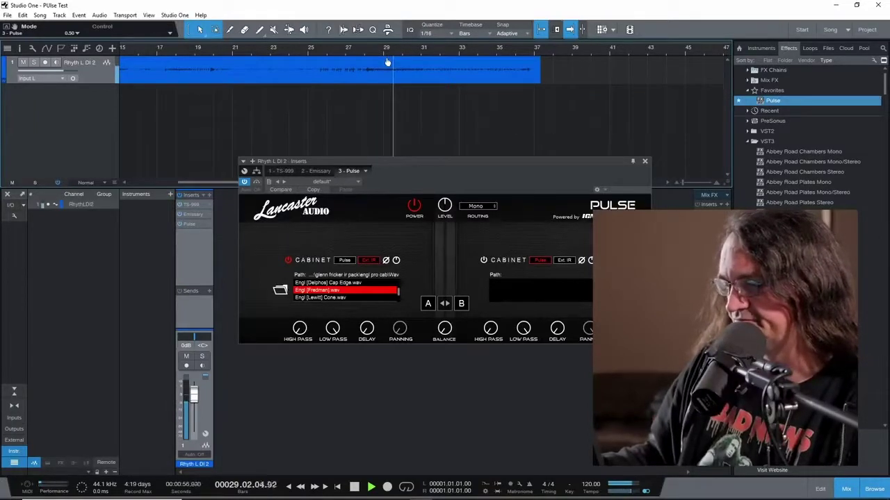
Stop the transport playing Rhythm L DI 2 through Pulse's Engl [Fredman] cabinet.
{"action": "key", "text": "space"}
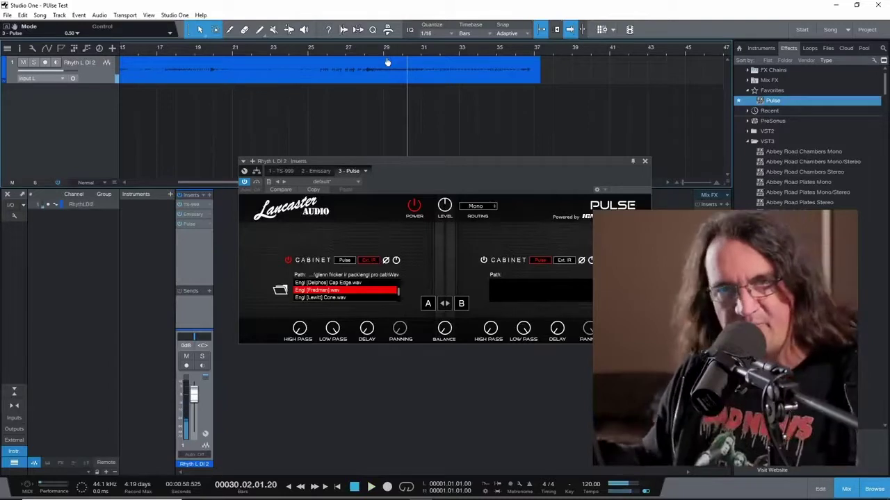